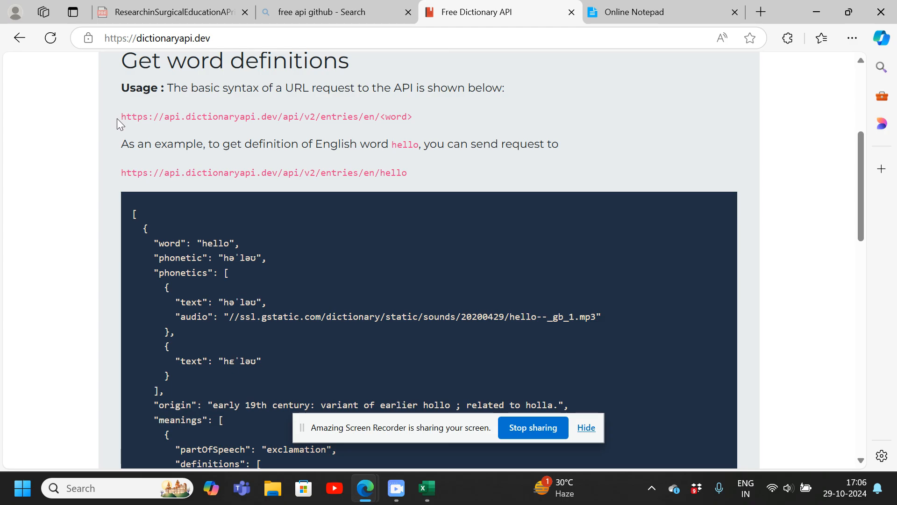
Copy the basic request URL with the <word> placeholder from the usage section and view the sample response for hello
left_click_drag(117, 117, 413, 119)
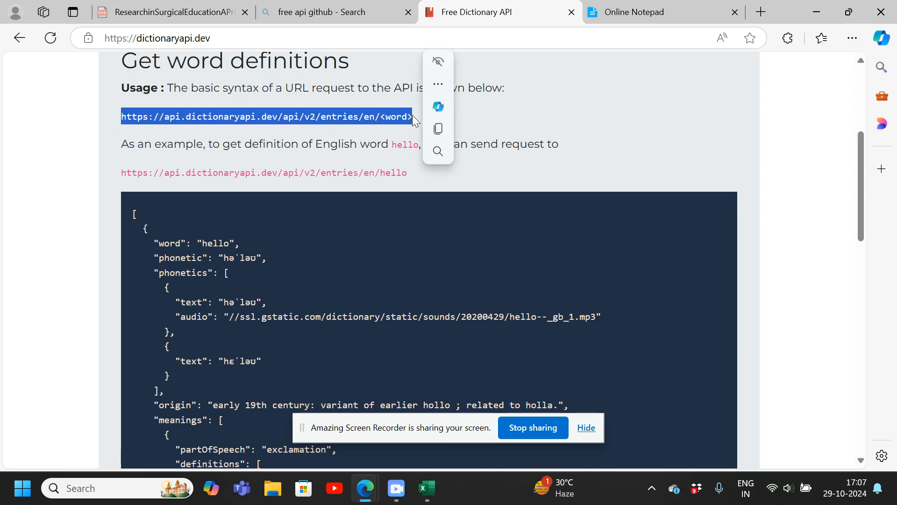
key("ctrl+c")
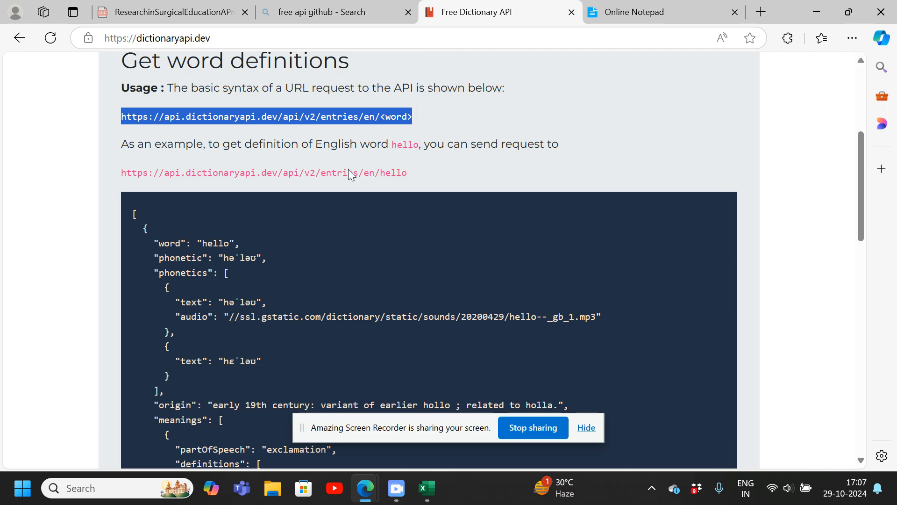
left_click(209, 192)
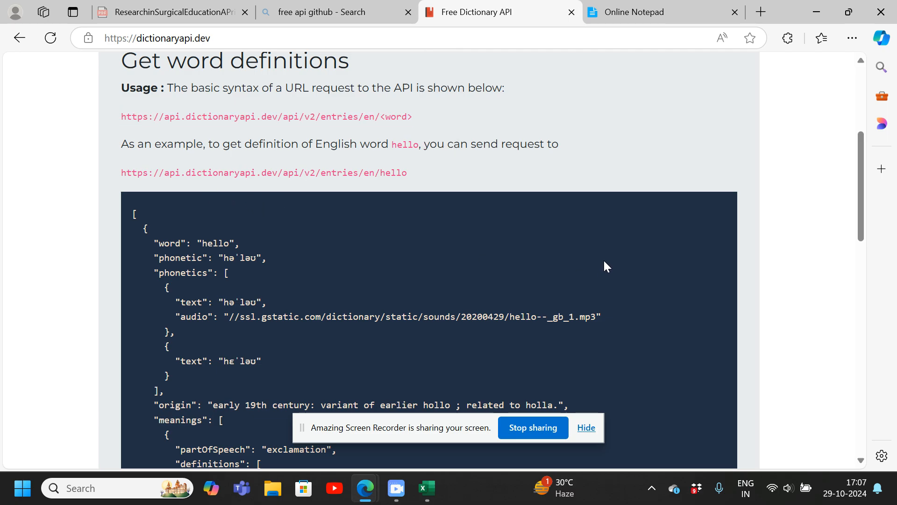
left_click_drag(863, 202, 859, 244)
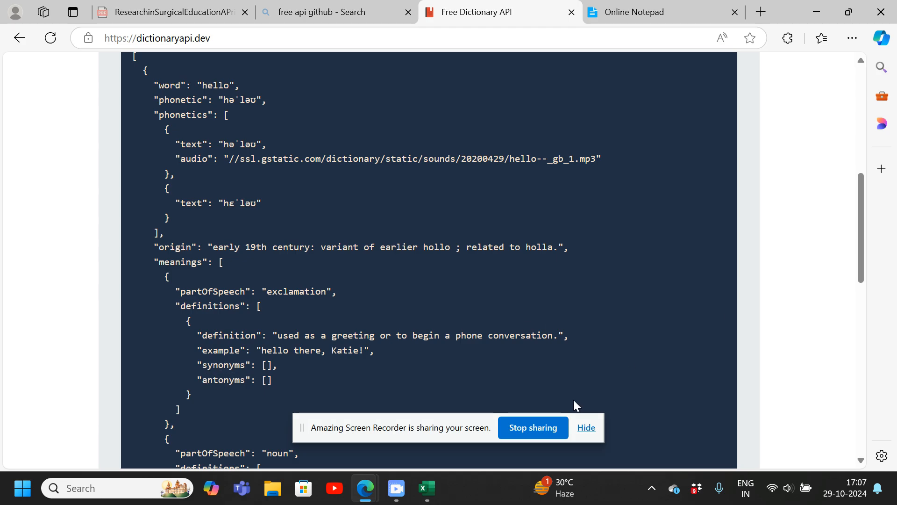
Switch to the Excel workbook and name cell A2, below the Word heading, wordToQuery
left_click(438, 492)
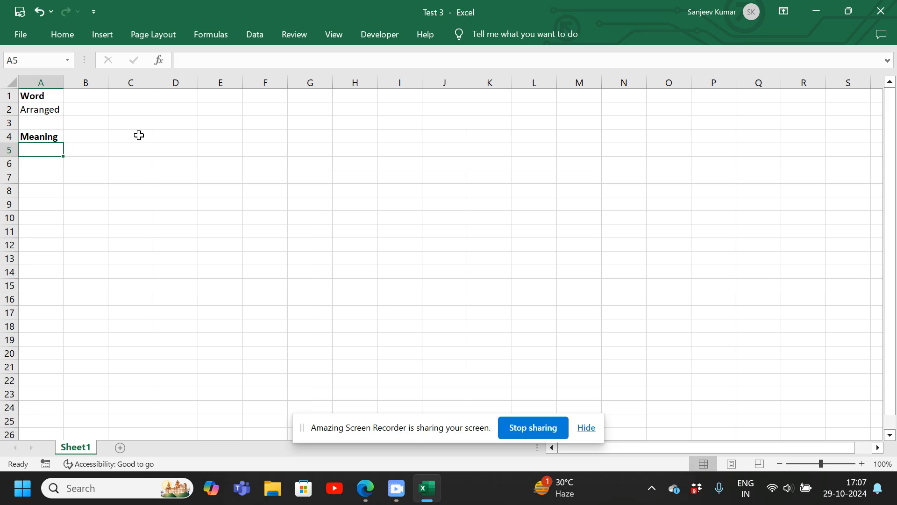
left_click(39, 98)
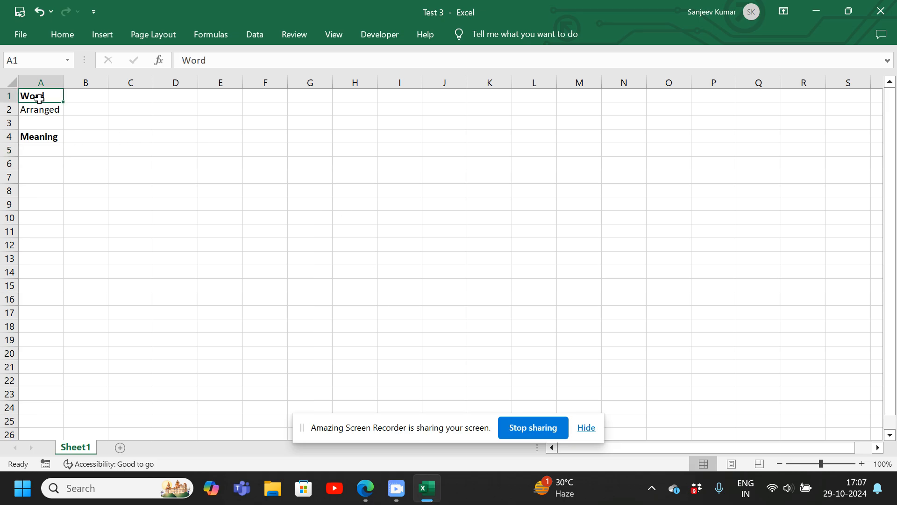
left_click(40, 114)
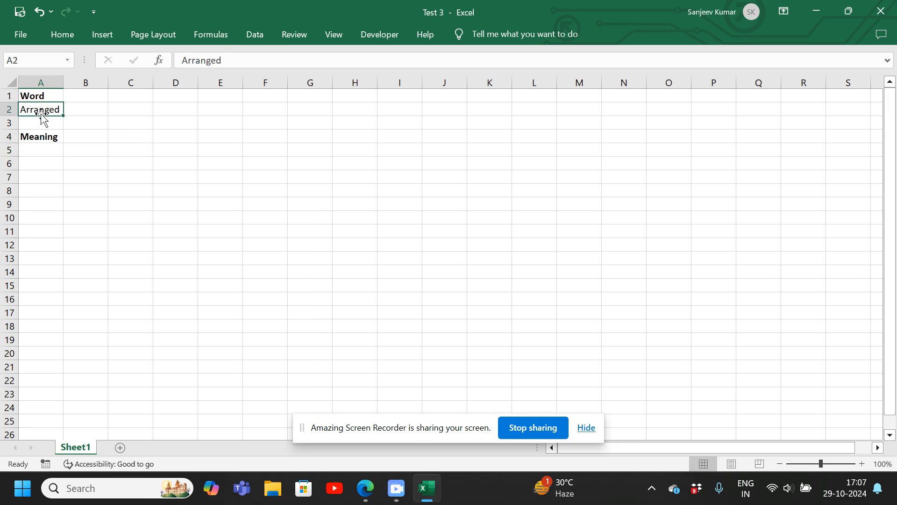
left_click(30, 151)
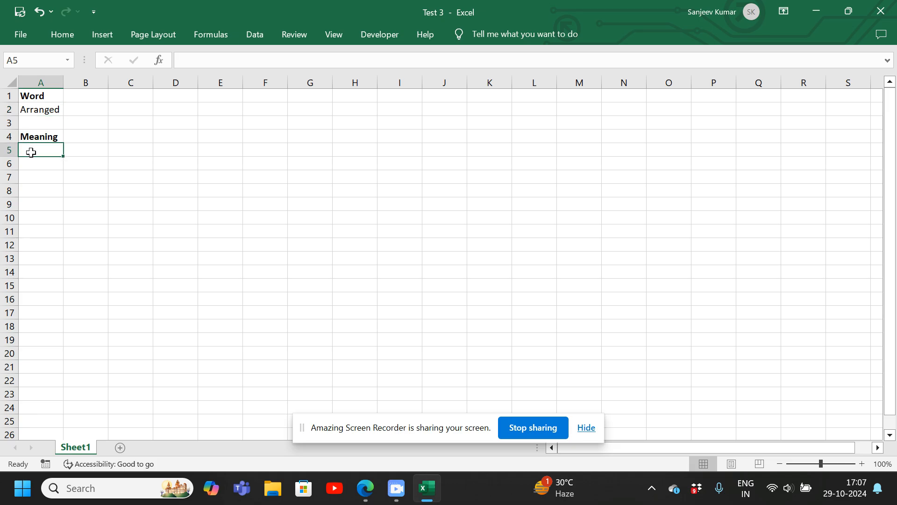
left_click(43, 109)
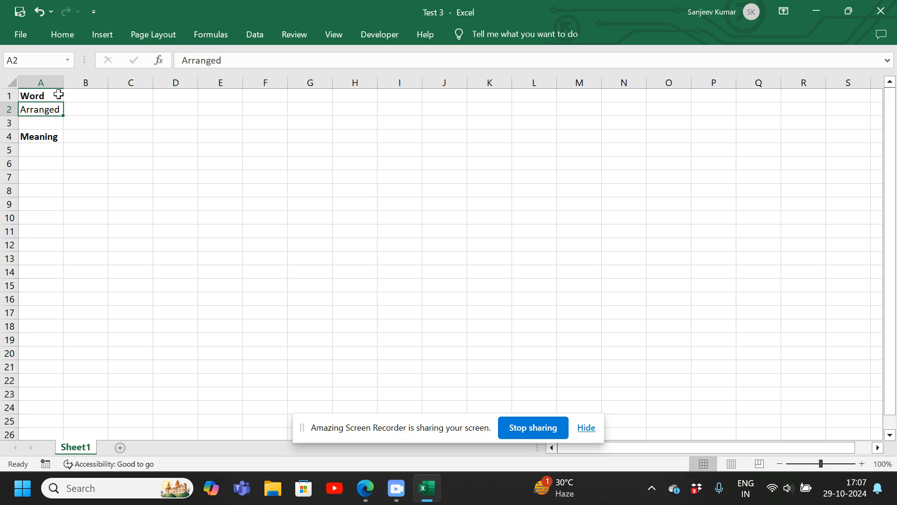
left_click(28, 62)
key("BackSpace")
type("wordToQuery")
key("Home")
key("End")
key("Return")
Select cell A5 below the Meaning heading and start a data import from the web
left_click(41, 121)
key("Up")
key("Down")
key("Down")
key("Down")
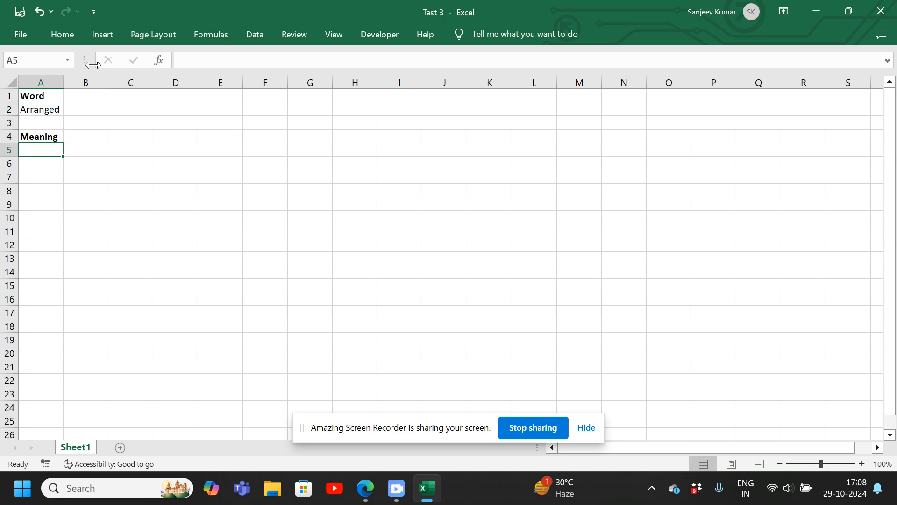
left_click(252, 40)
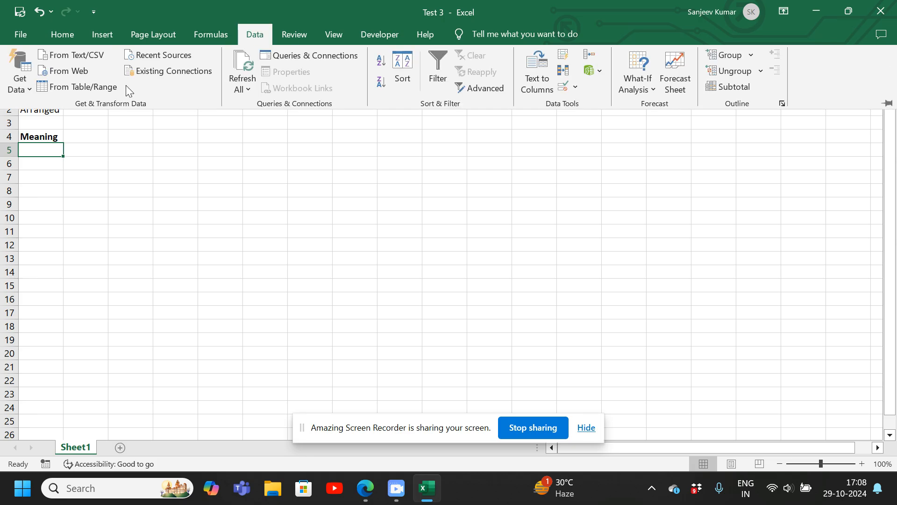
left_click(27, 89)
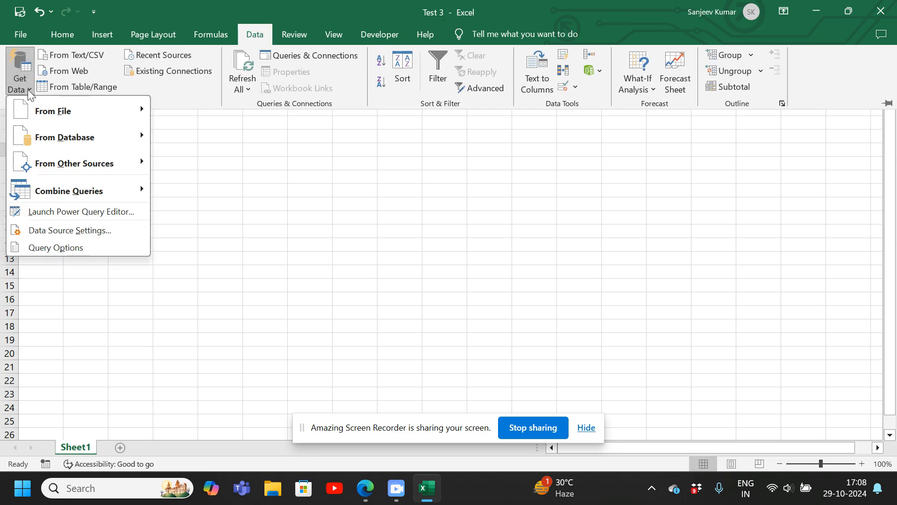
left_click(70, 71)
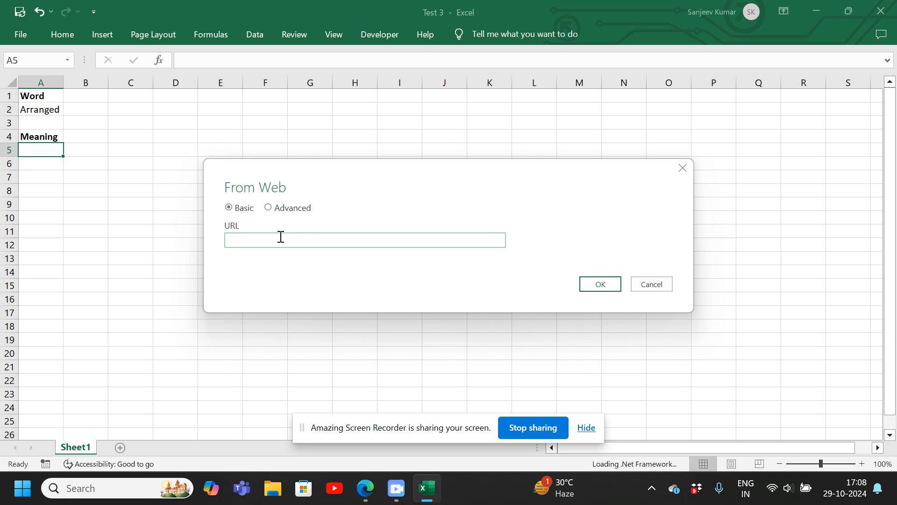
key("ctrl+v")
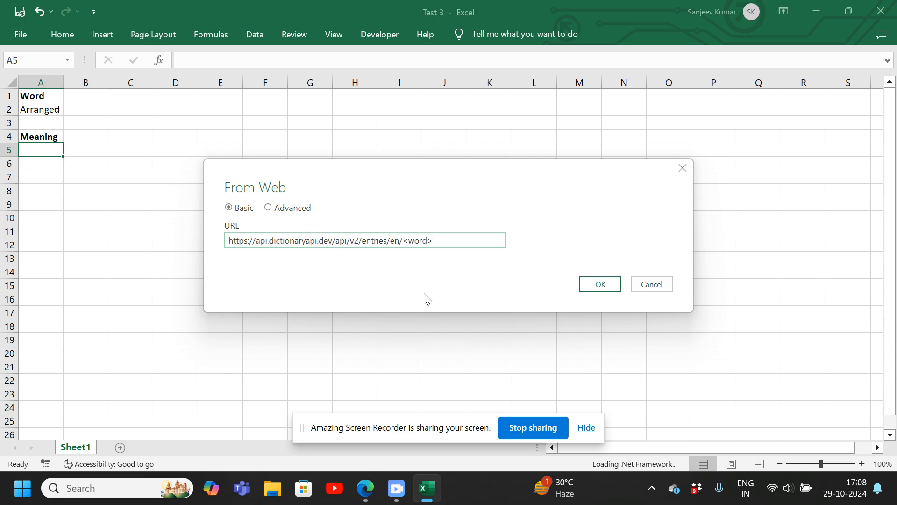
key("BackSpace")
key("BackSpace")
key("BackSpace")
key("BackSpace")
key("BackSpace")
type("arrange")
left_click(597, 287)
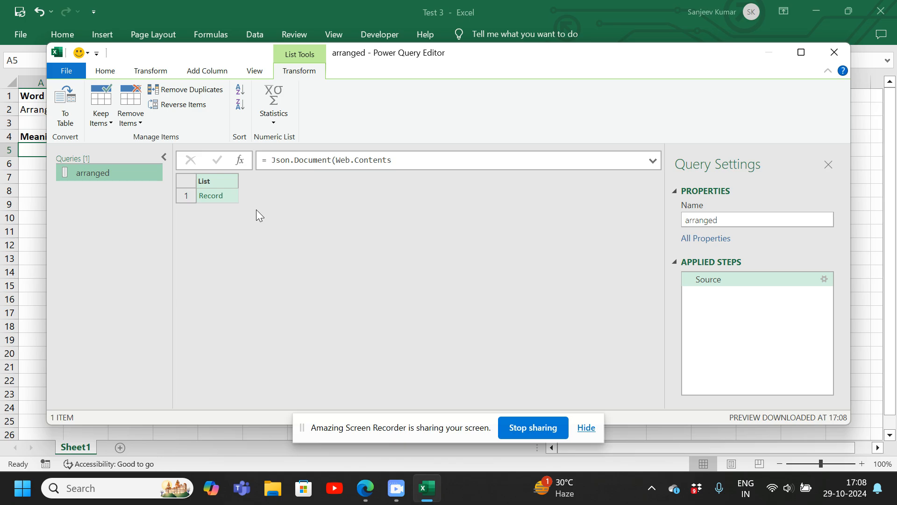
Open the query code in the Advanced Editor and start a "word =" line below let
left_click(100, 73)
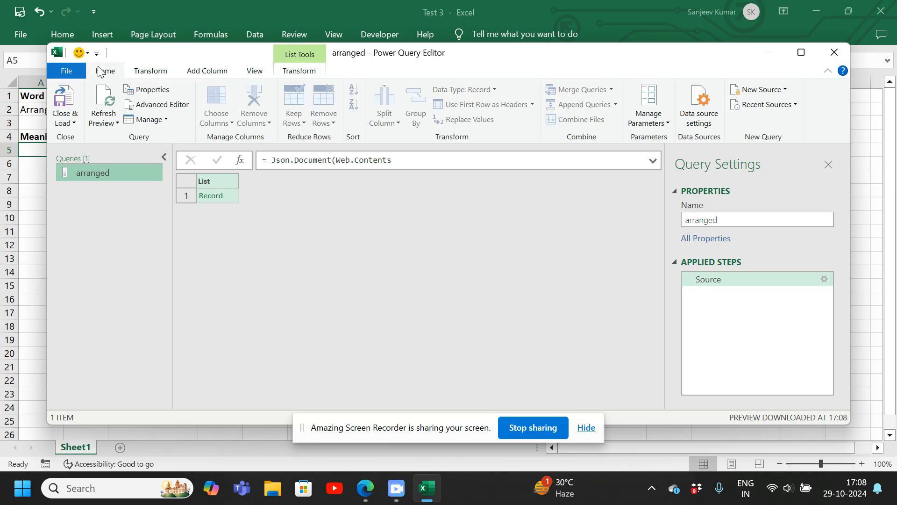
left_click(157, 106)
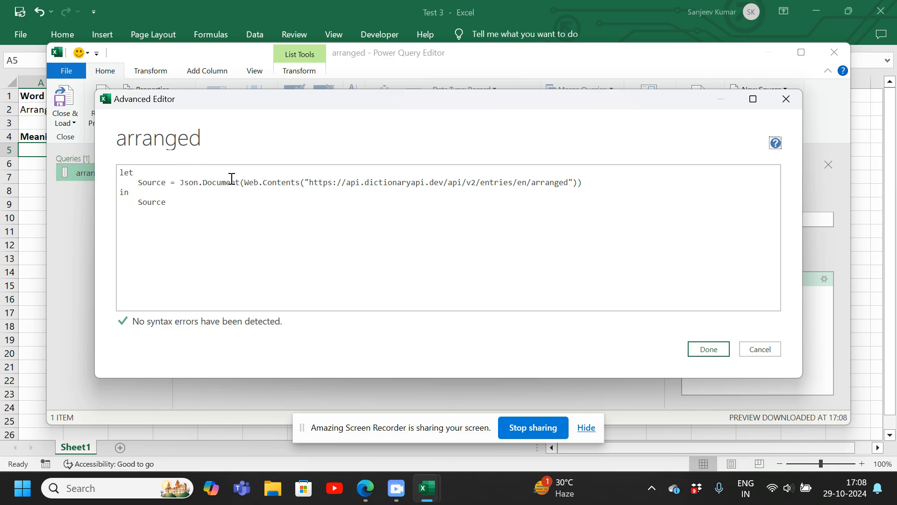
left_click(139, 175)
key("Return")
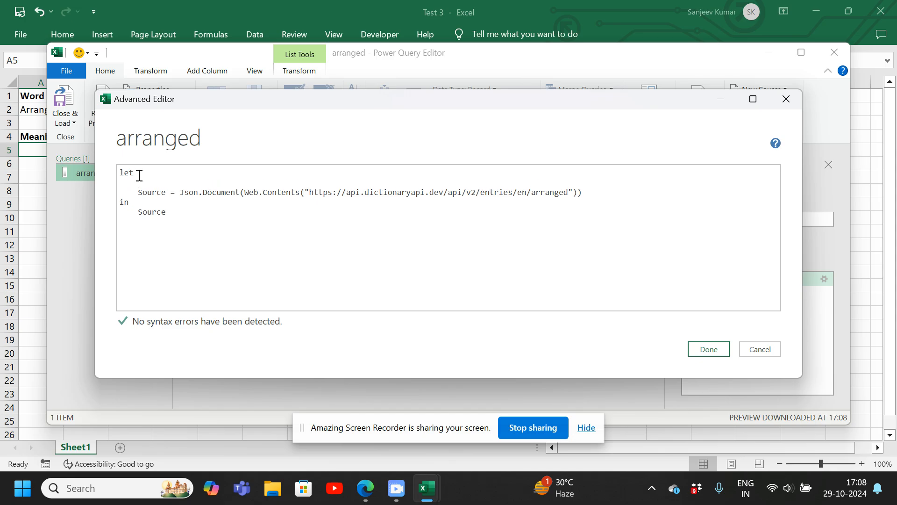
type("word =")
Copy Excel.CurrentWorkbook(){[Name="wordToLookup"]}[Content]{0}[Column1], from the Online Notepad page in the browser and paste it after "word =" in the query
mouse_move(369, 495)
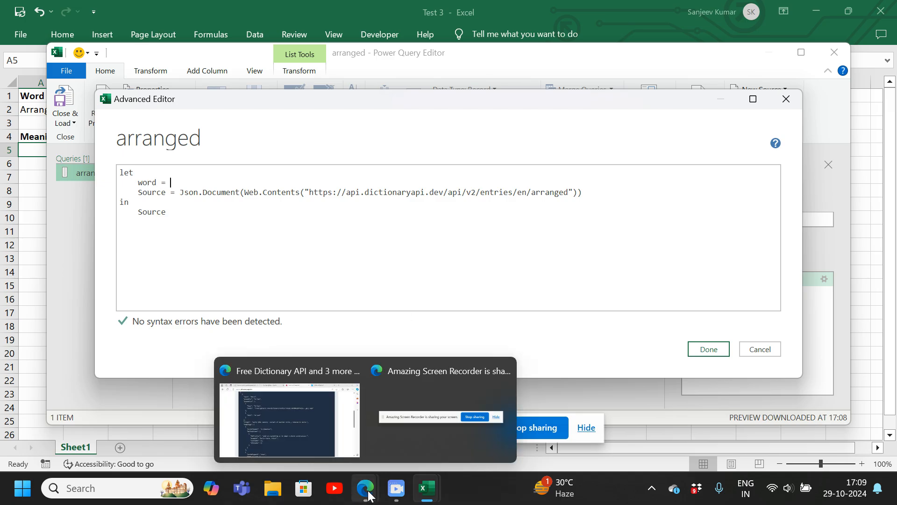
left_click(318, 445)
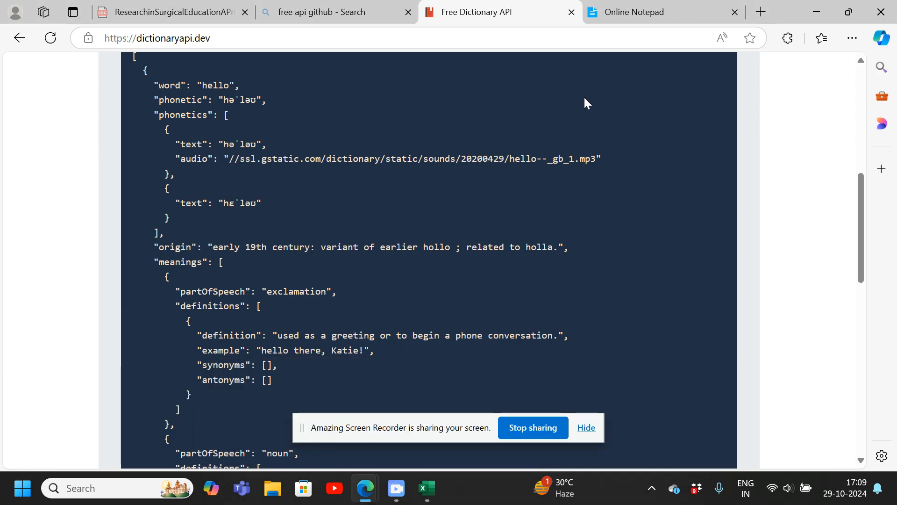
left_click(630, 12)
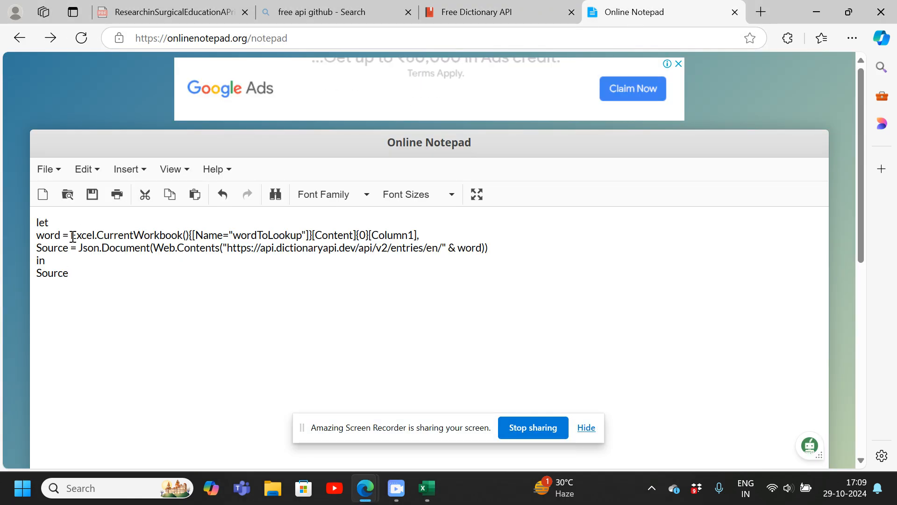
left_click_drag(73, 237, 427, 237)
key("ctrl+c")
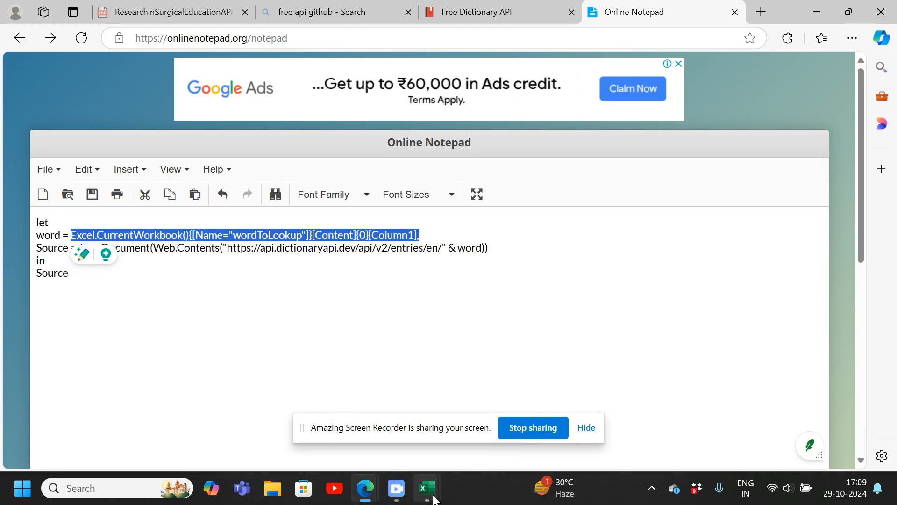
mouse_move(427, 488)
left_click(398, 433)
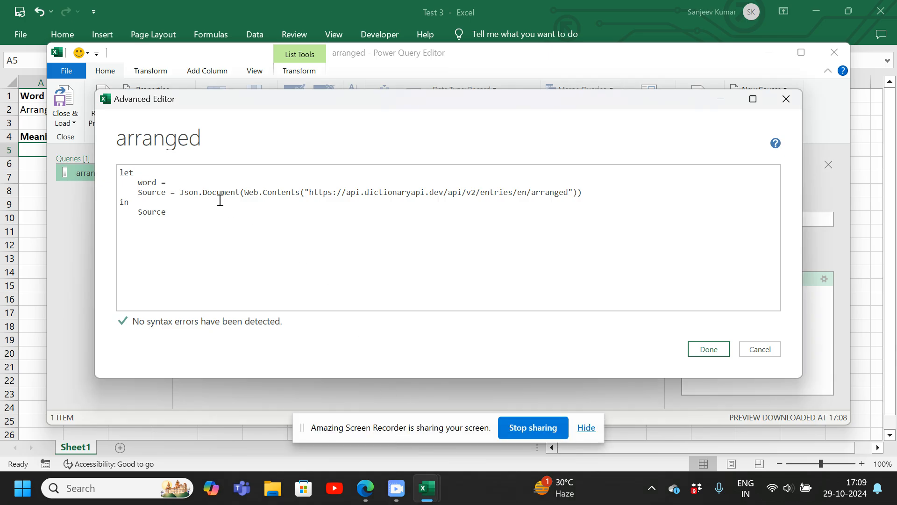
left_click(193, 179)
key("ctrl+v")
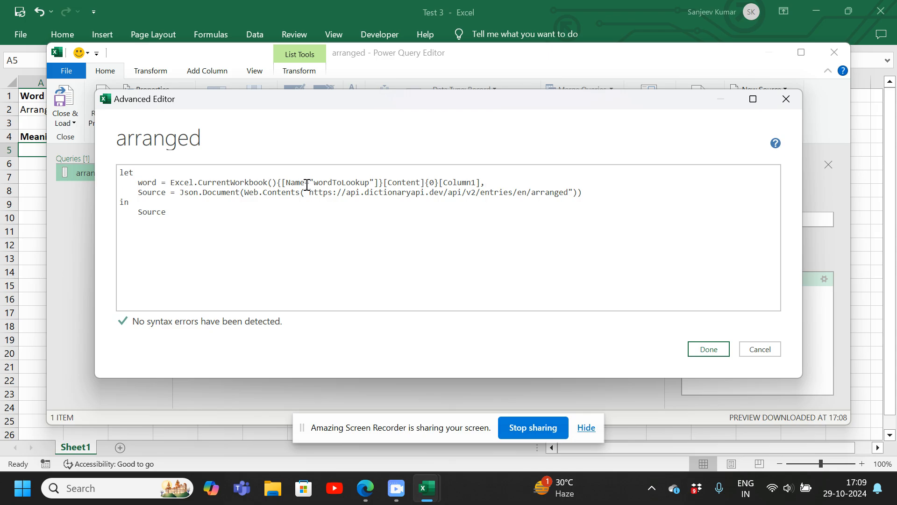
Change the range name in the word line to wordToQuery
left_click(371, 185)
key("BackSpace")
key("BackSpace")
key("BackSpace")
key("BackSpace")
key("BackSpace")
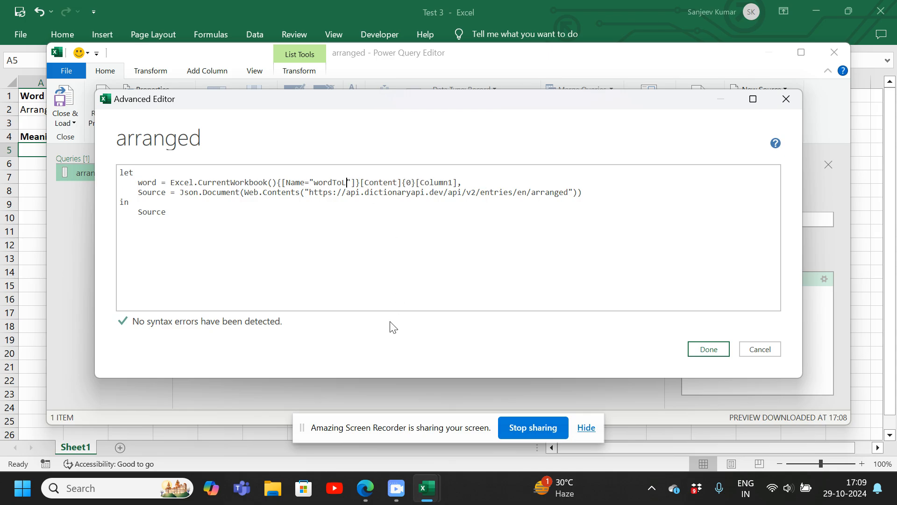
key("BackSpace")
type("Query")
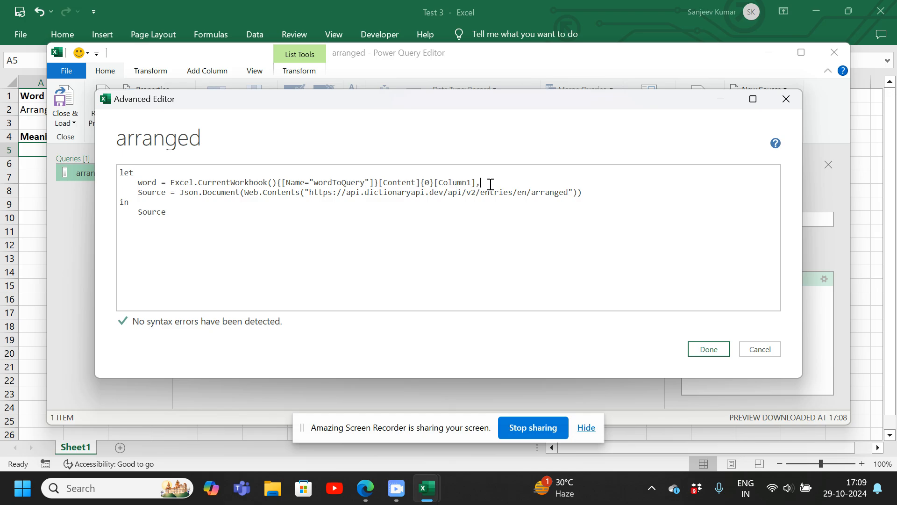
Replace the fixed word arranged in the Source URL with the appended variable &word and apply the query code
double_click(559, 195)
key("BackSpace")
type("&word")
left_click(713, 357)
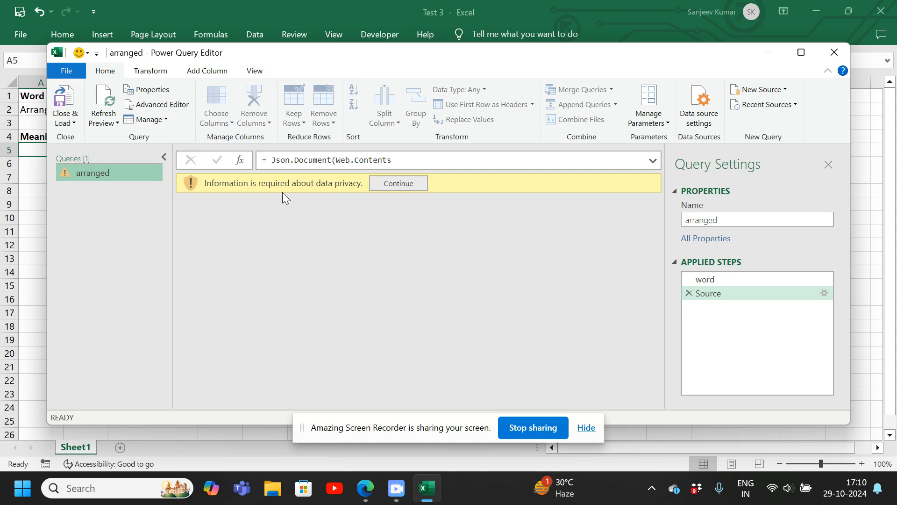
Respond to the data privacy request by ignoring privacy level checks for this file and save the setting
left_click(400, 183)
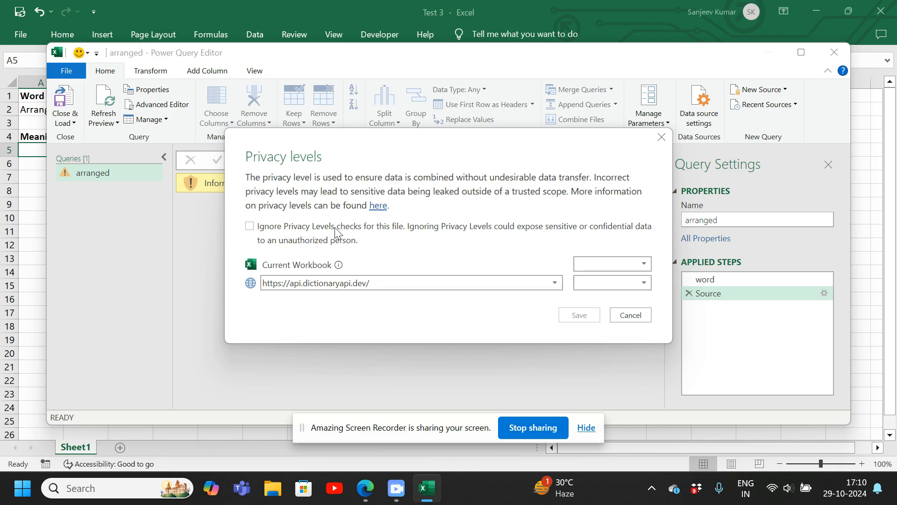
left_click(250, 227)
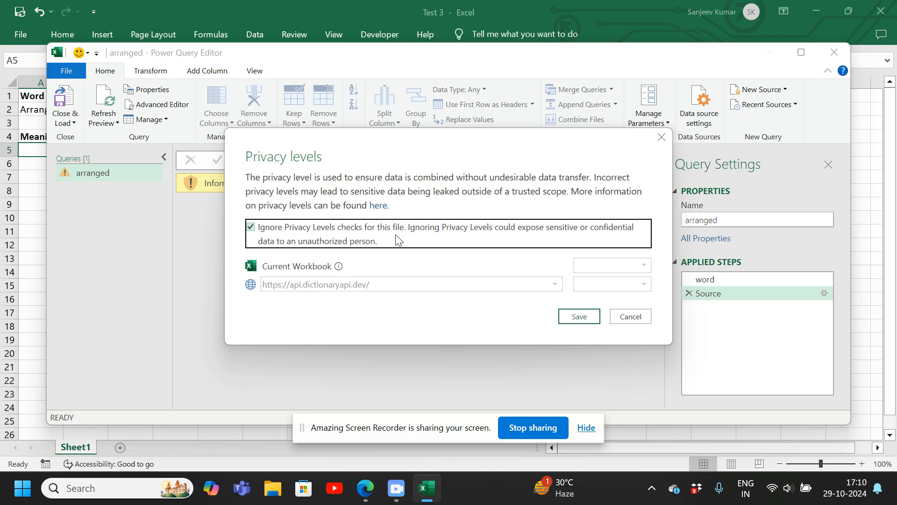
left_click(579, 317)
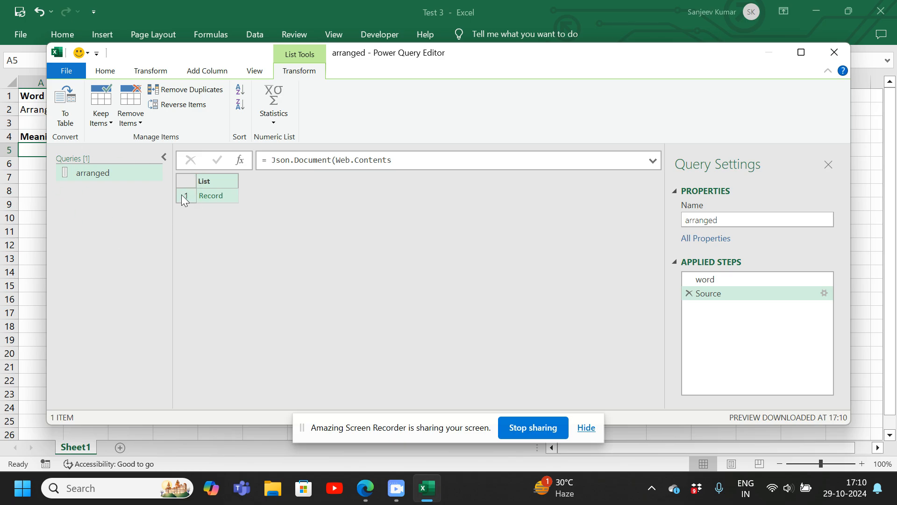
Convert the list to a table without a delimiter and expand Column1 into only the word, phonetic and meanings fields
left_click(65, 120)
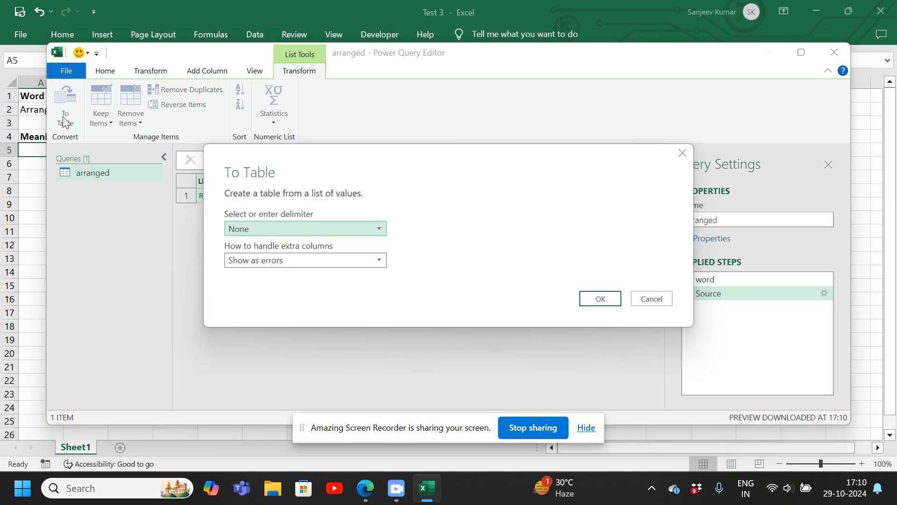
left_click(596, 299)
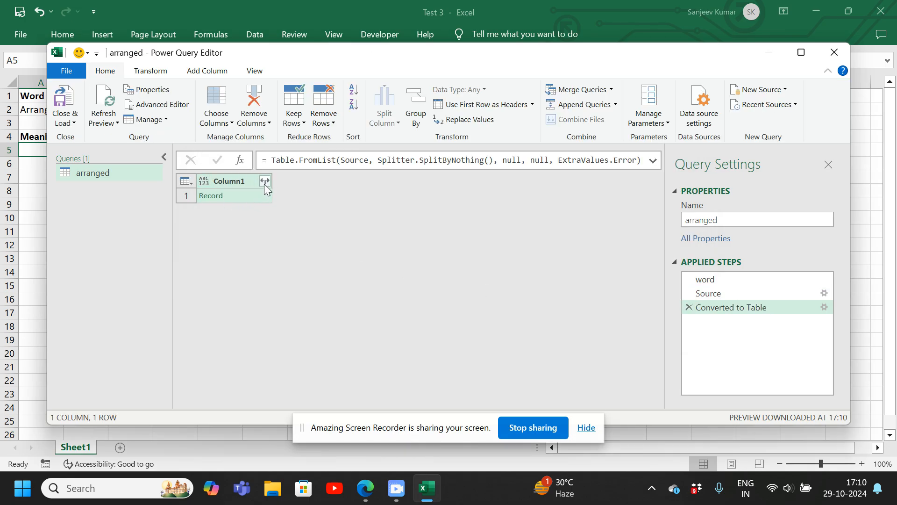
left_click(265, 181)
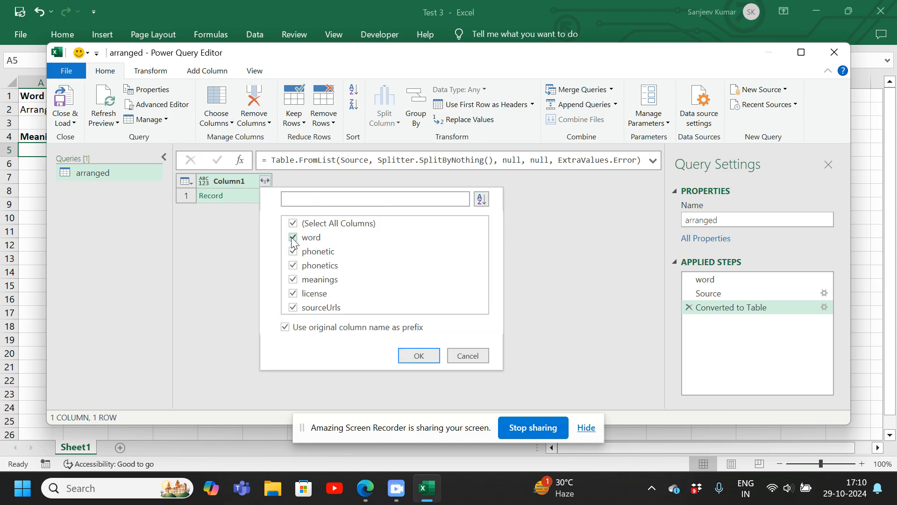
left_click(293, 266)
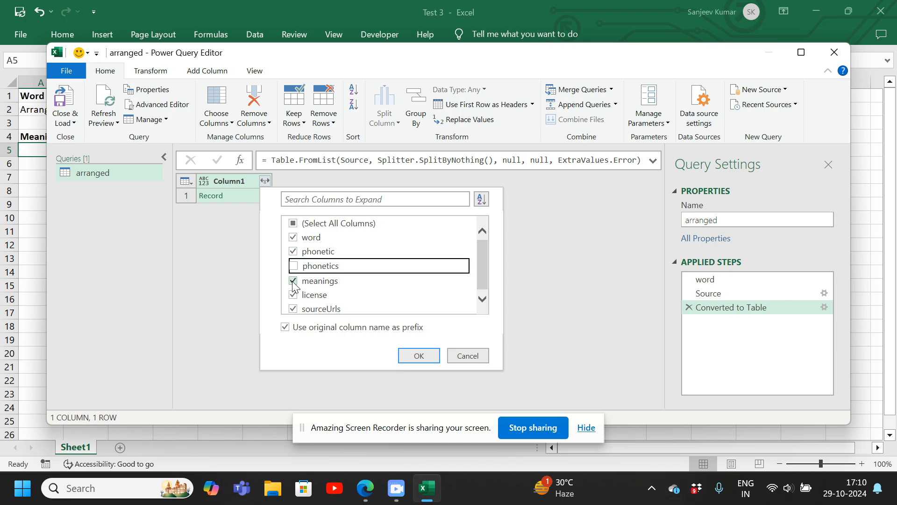
left_click(293, 294)
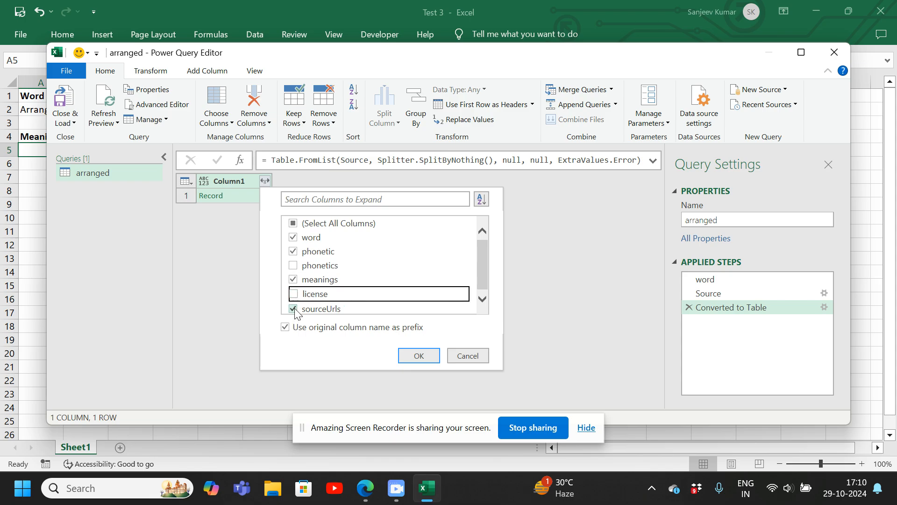
left_click(294, 308)
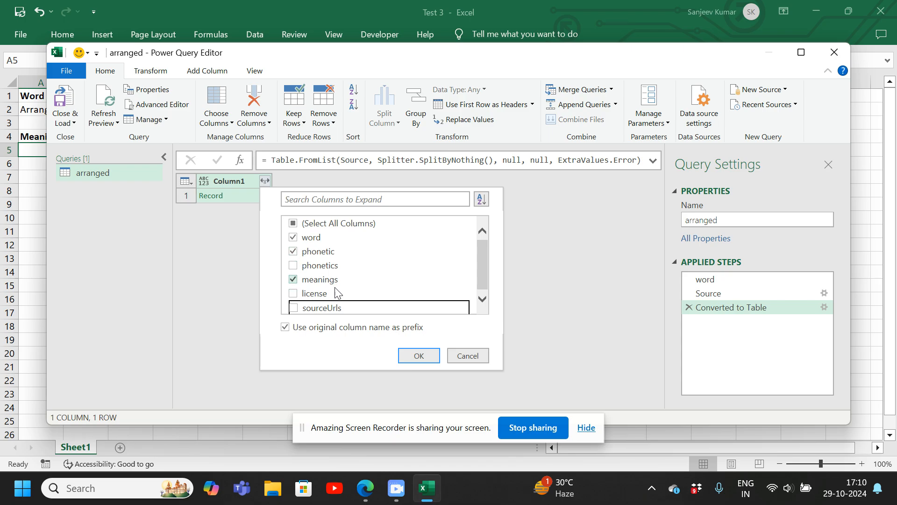
left_click(418, 359)
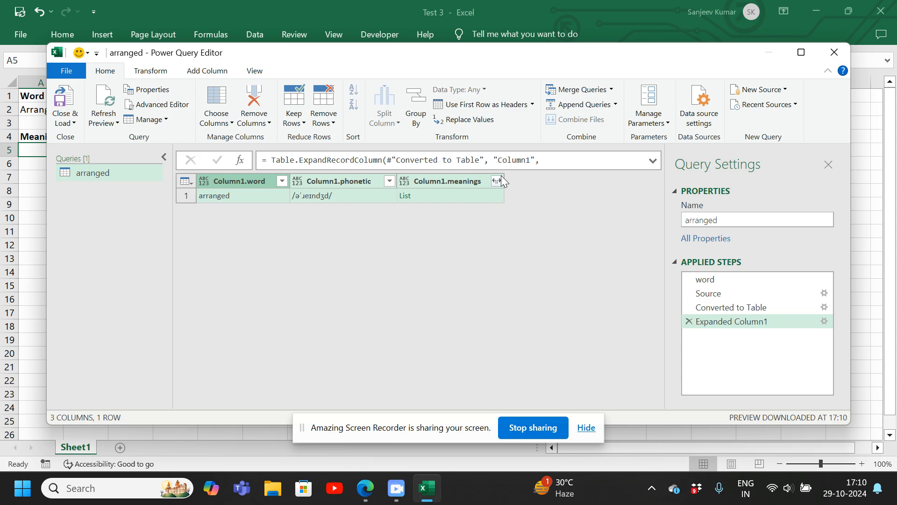
Expand the meanings column to new rows, then into only its partOfSpeech and definitions fields
left_click(496, 180)
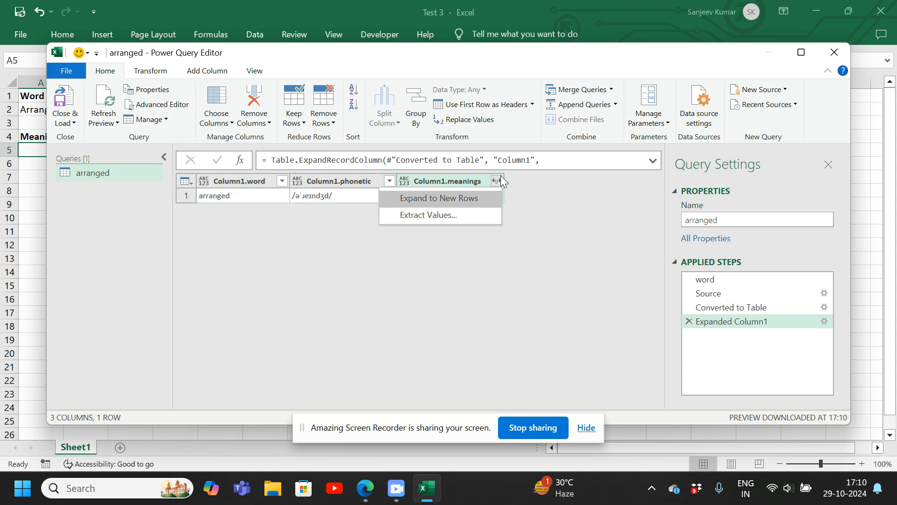
left_click(445, 200)
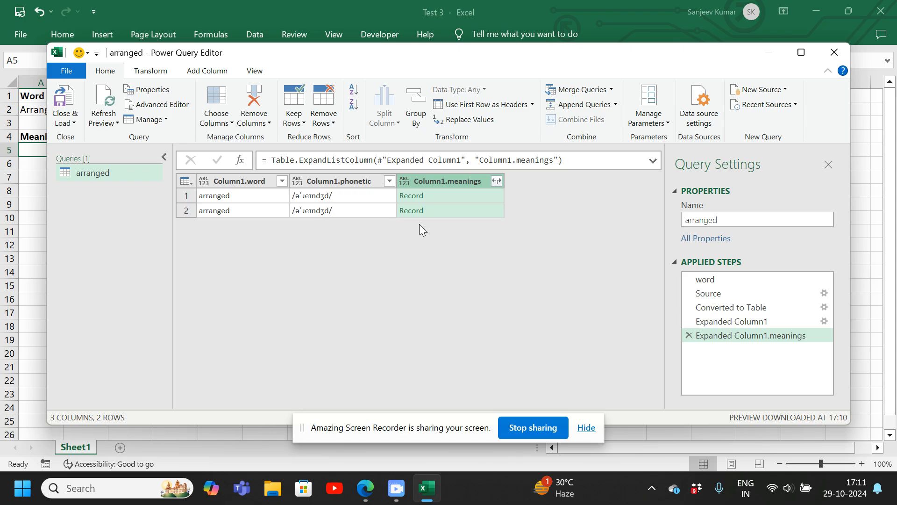
left_click(496, 181)
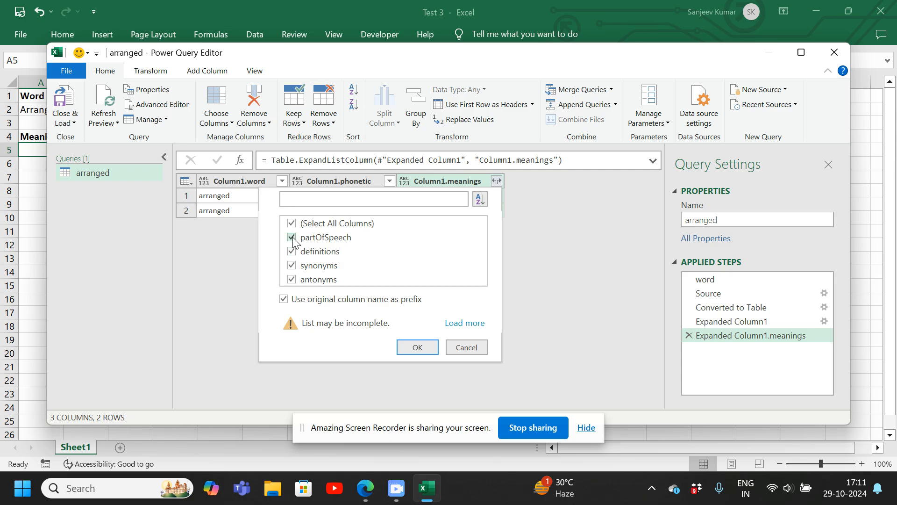
left_click(292, 265)
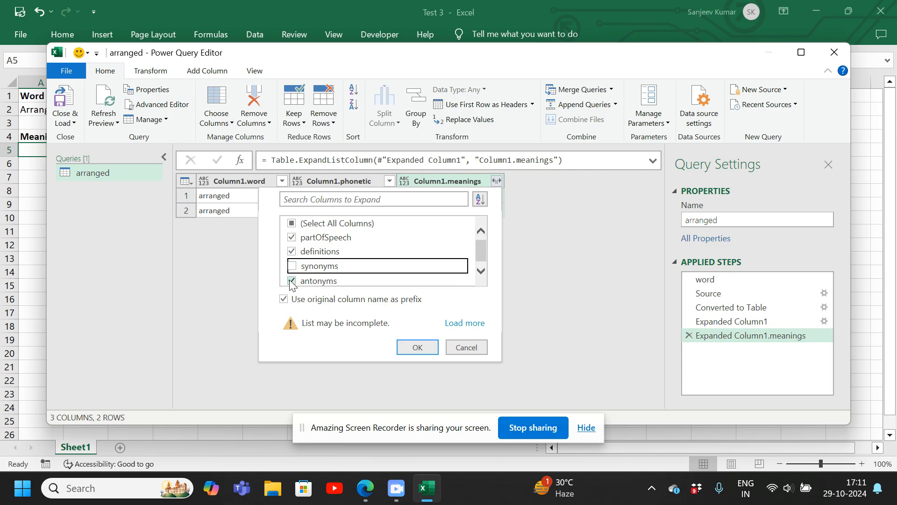
left_click(292, 281)
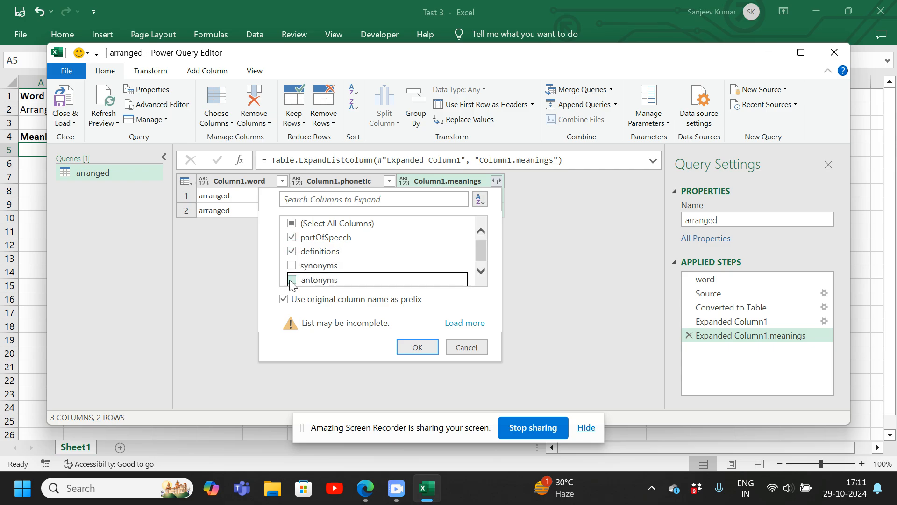
left_click(416, 348)
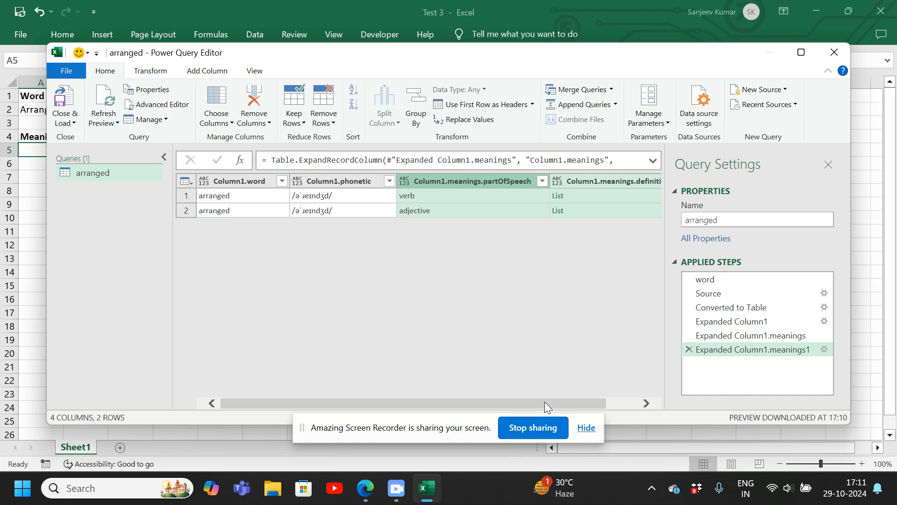
Expand the definitions column to new rows, then into only its definition field, leaving out synonyms, antonyms and example
left_click(646, 403)
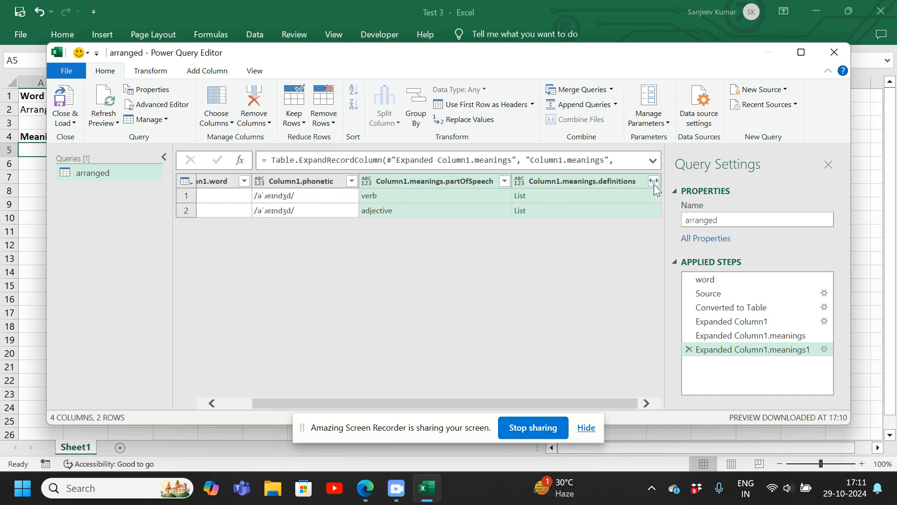
left_click(654, 181)
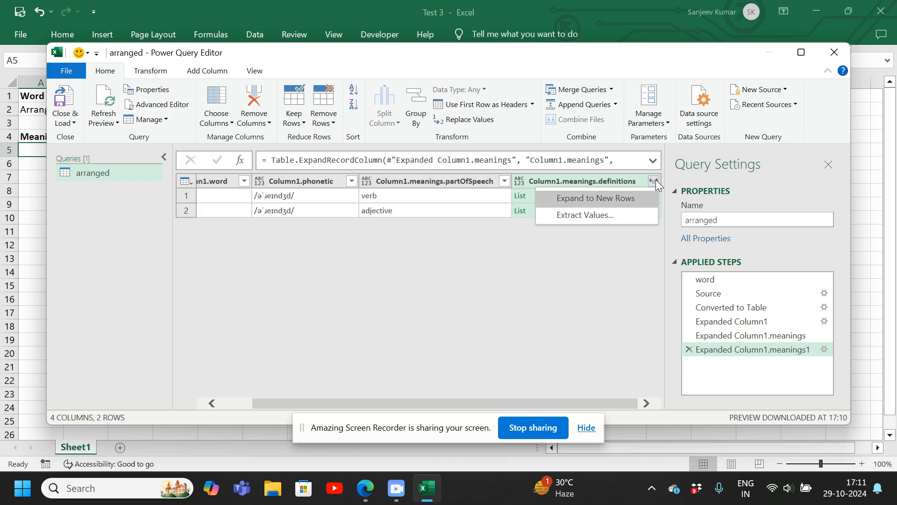
left_click(615, 197)
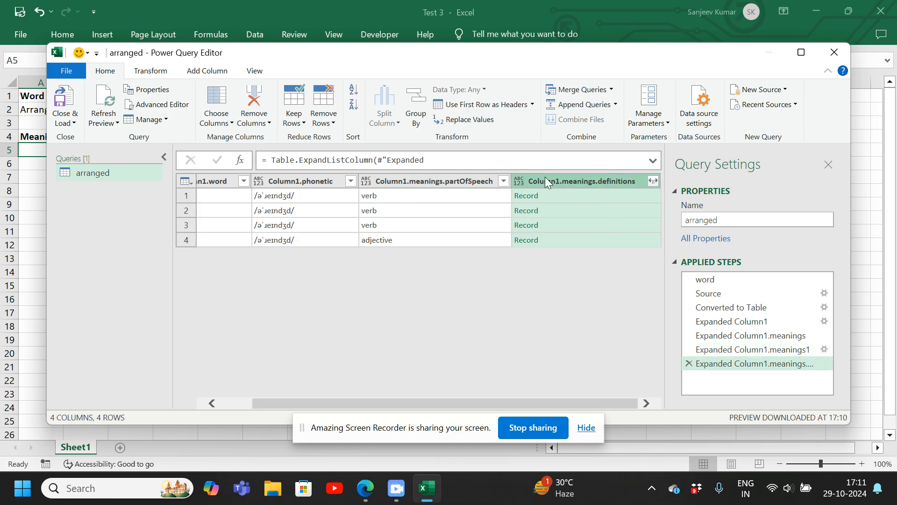
left_click(654, 181)
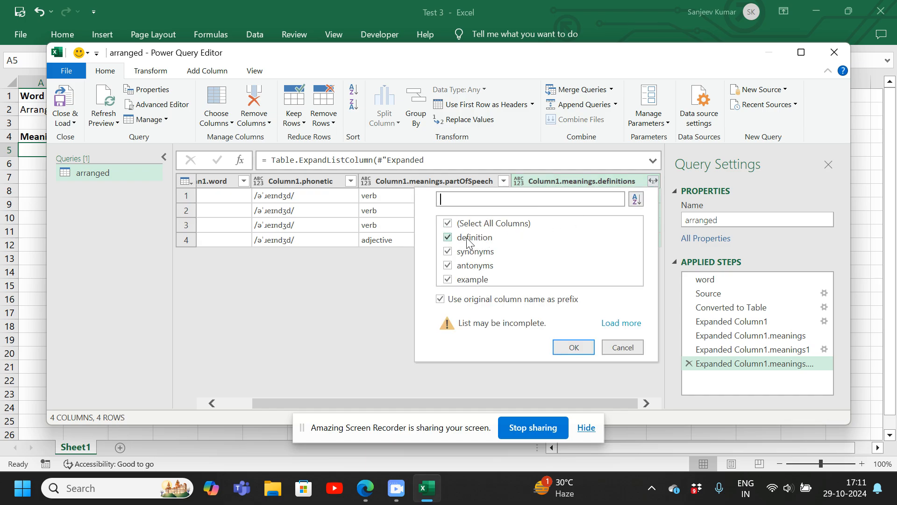
left_click(448, 253)
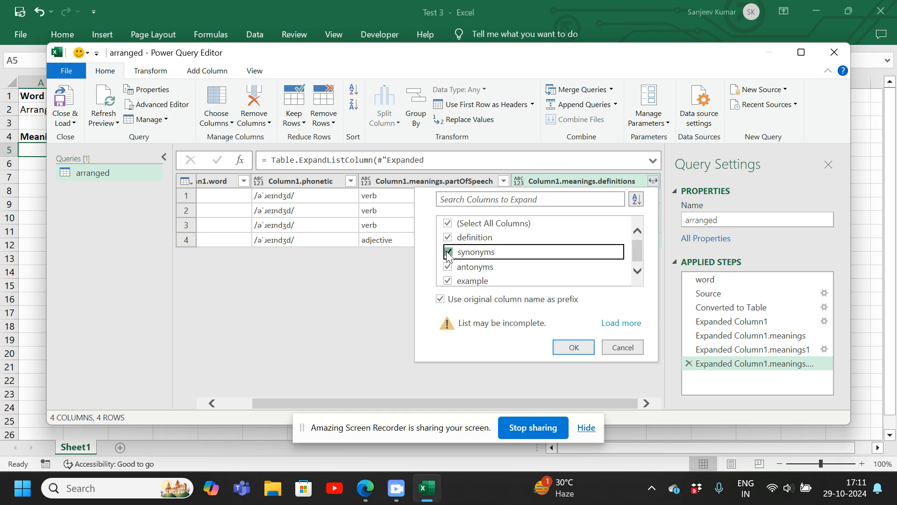
left_click(448, 267)
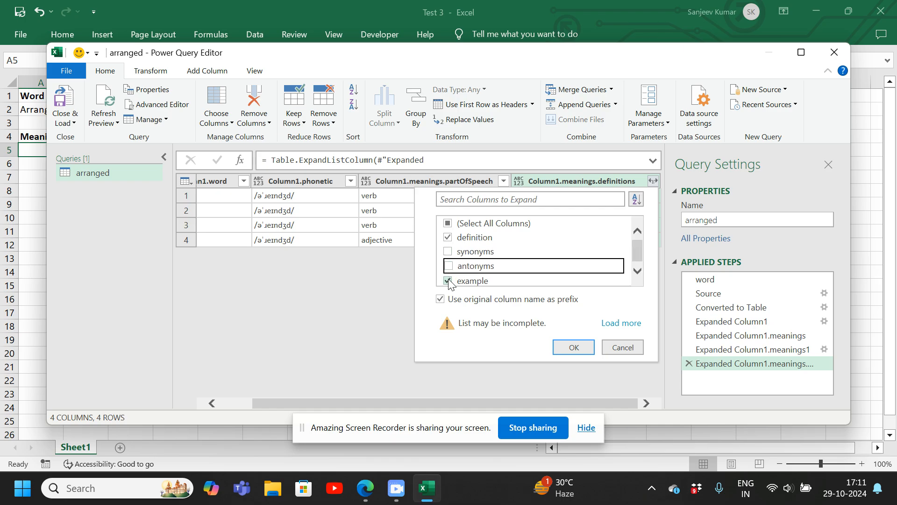
left_click(449, 281)
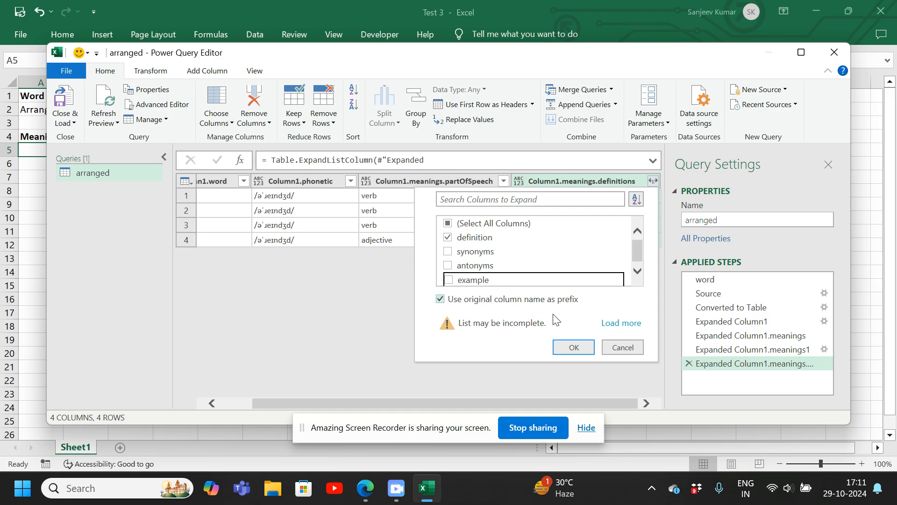
left_click(563, 348)
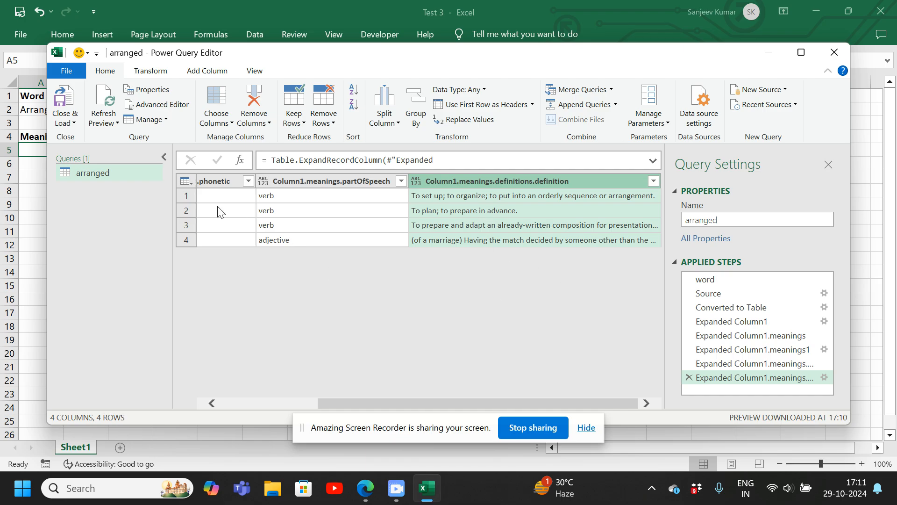
Close the query editor and load the result as a table into the existing worksheet at cell A5
left_click(72, 125)
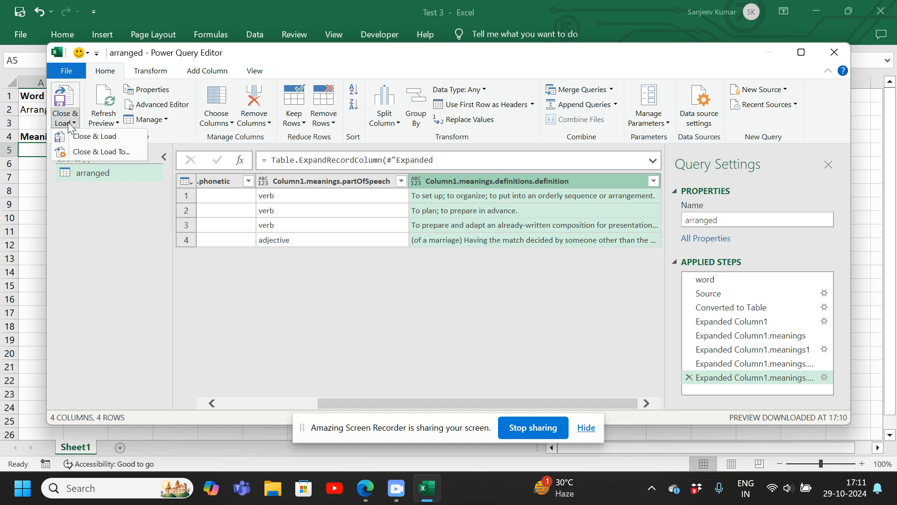
left_click(95, 154)
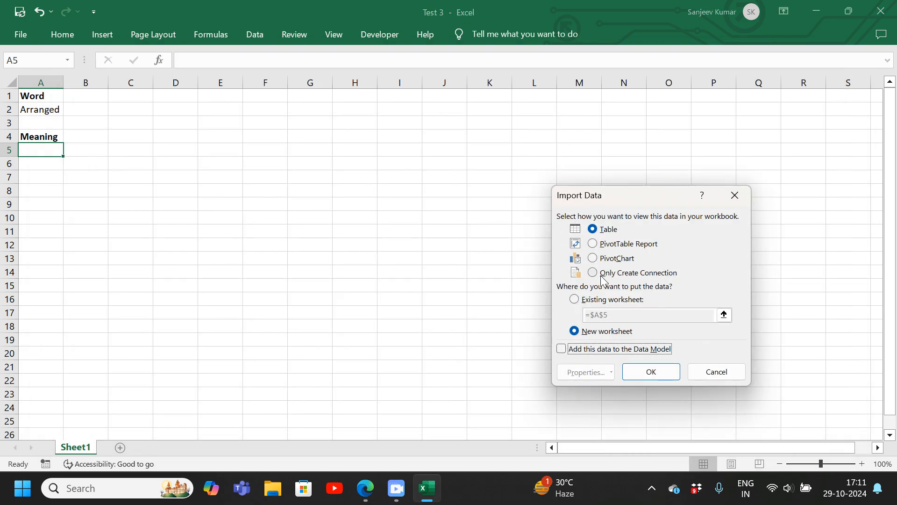
left_click(576, 300)
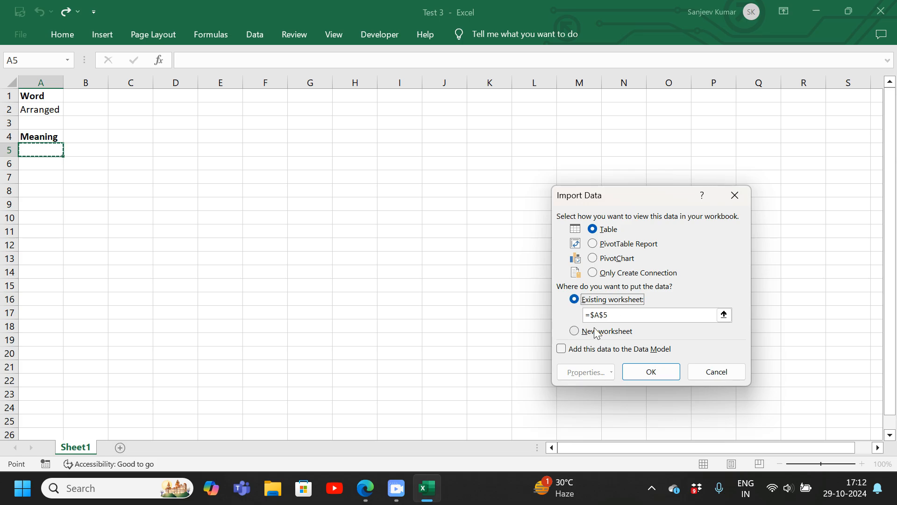
left_click(639, 372)
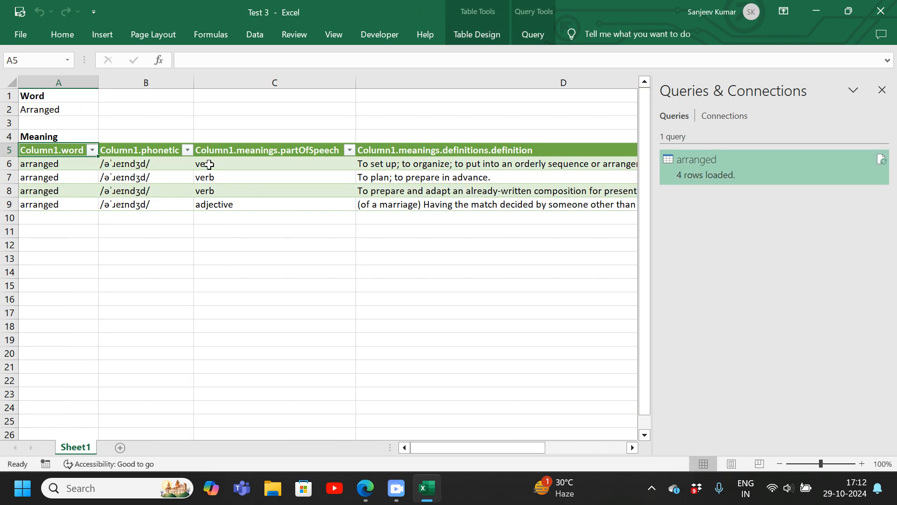
Replace the lookup word in cell A2 with Window
left_click(47, 113)
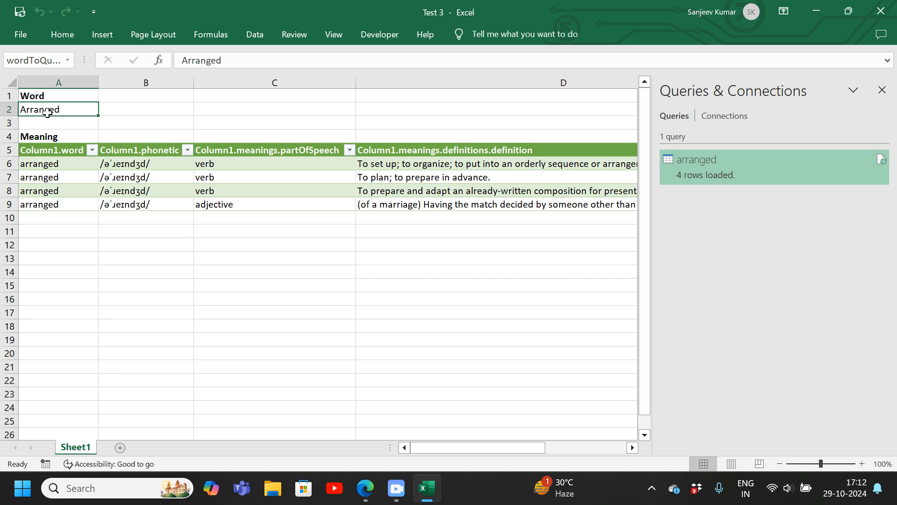
type("Wi")
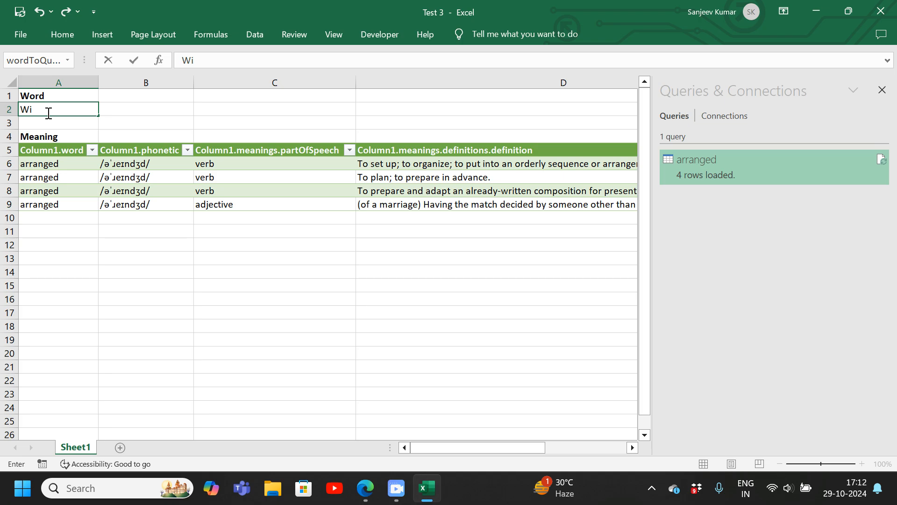
type("ndow")
left_click(110, 122)
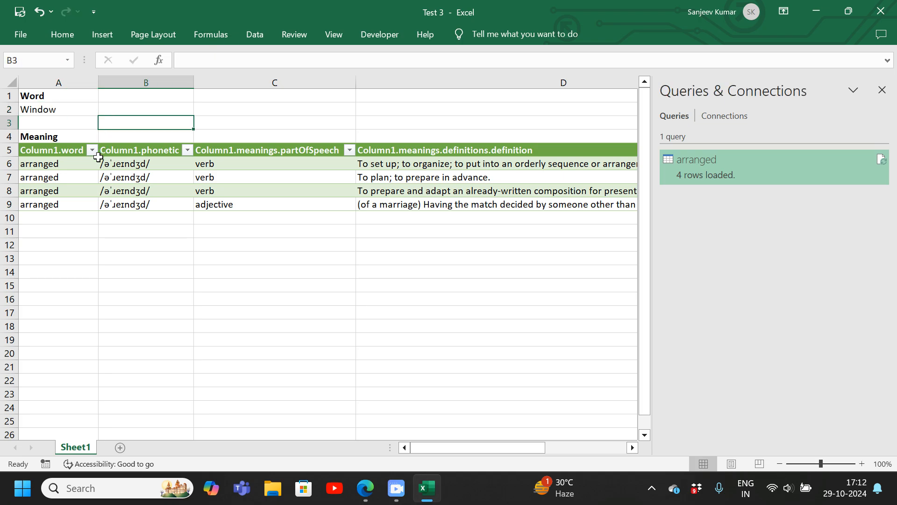
Refresh the meanings table so the query runs for the new word in A2
left_click(66, 177)
right_click(68, 177)
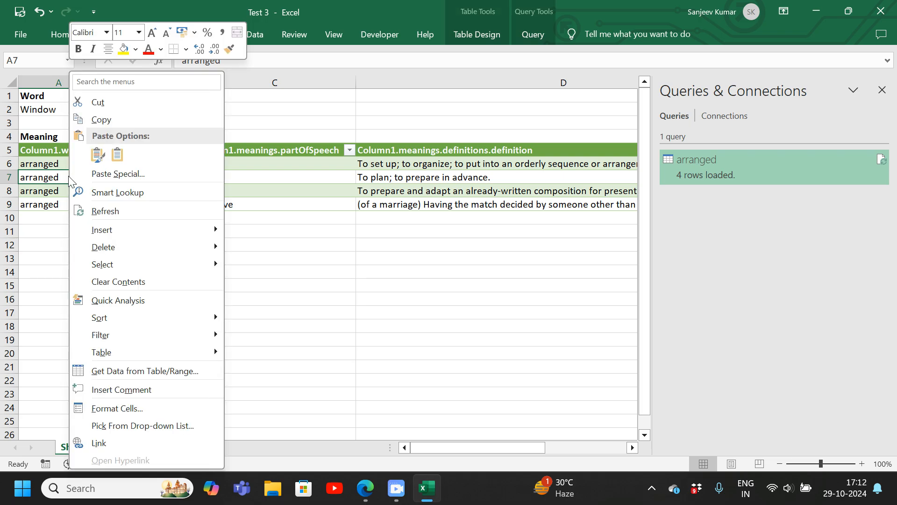
left_click(99, 211)
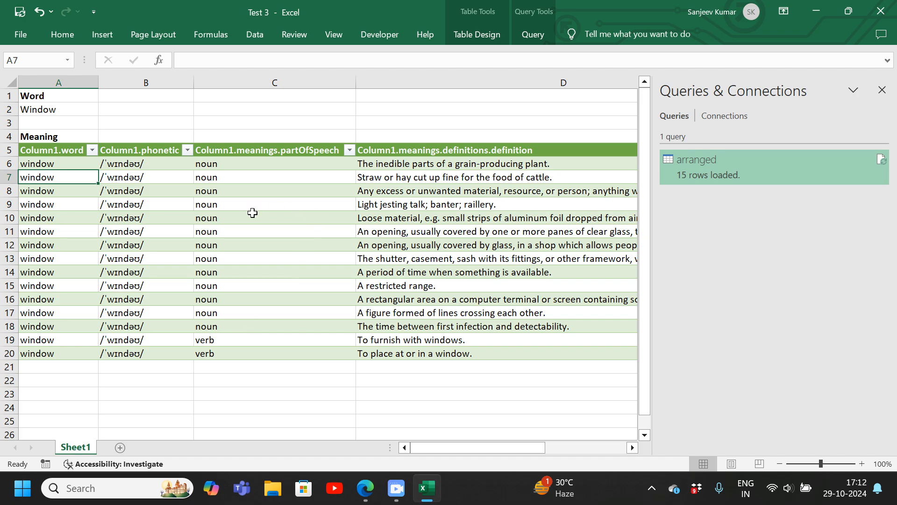
left_click(253, 365)
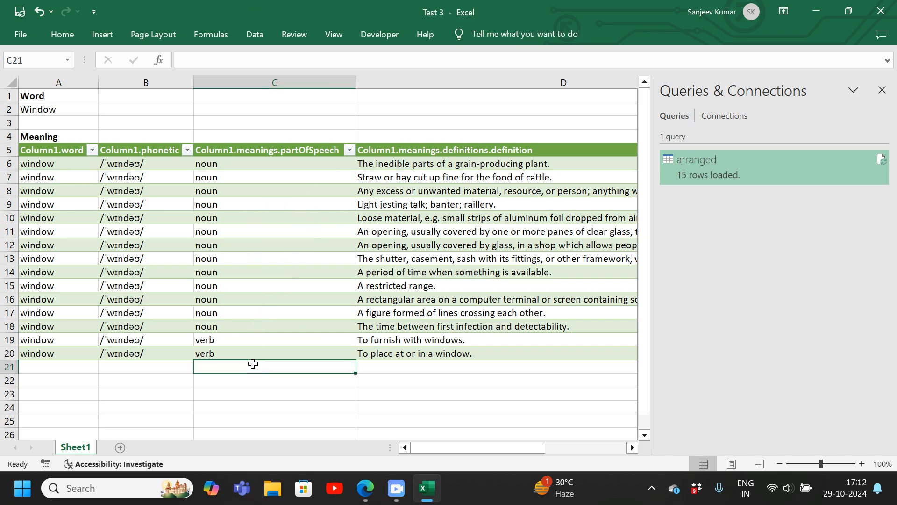
left_click(270, 353)
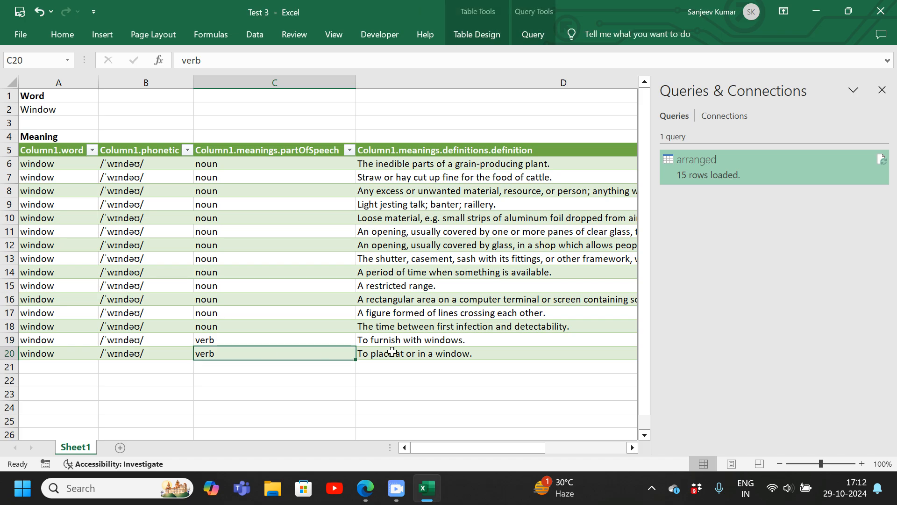
left_click(380, 390)
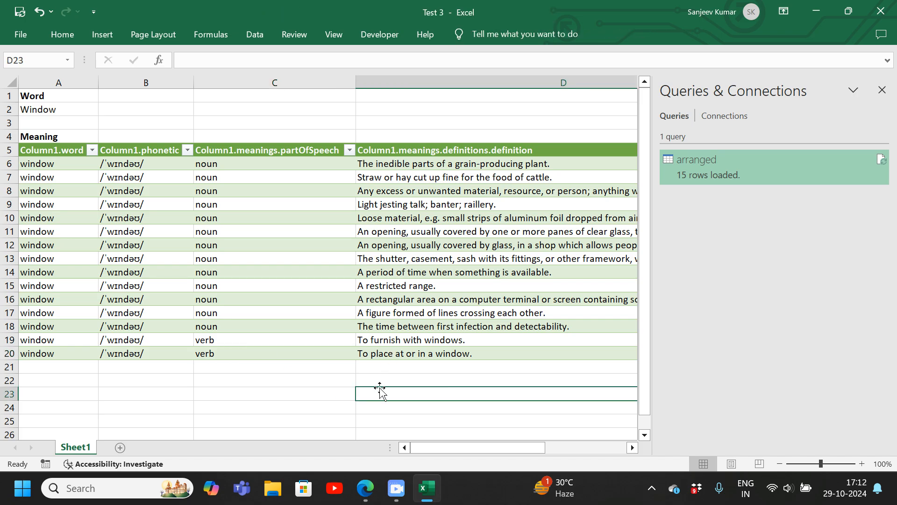